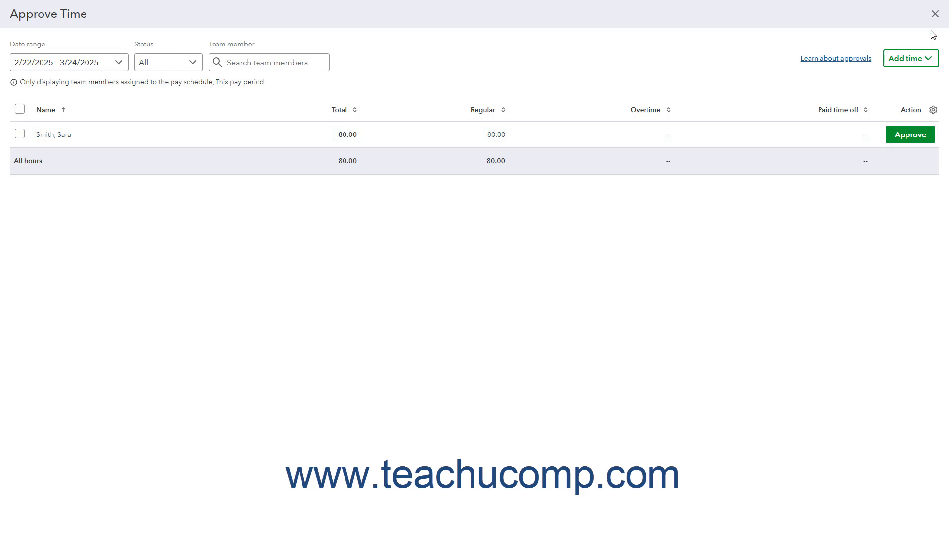
- Leave the Approve Time page and open the time entries list
click(935, 14)
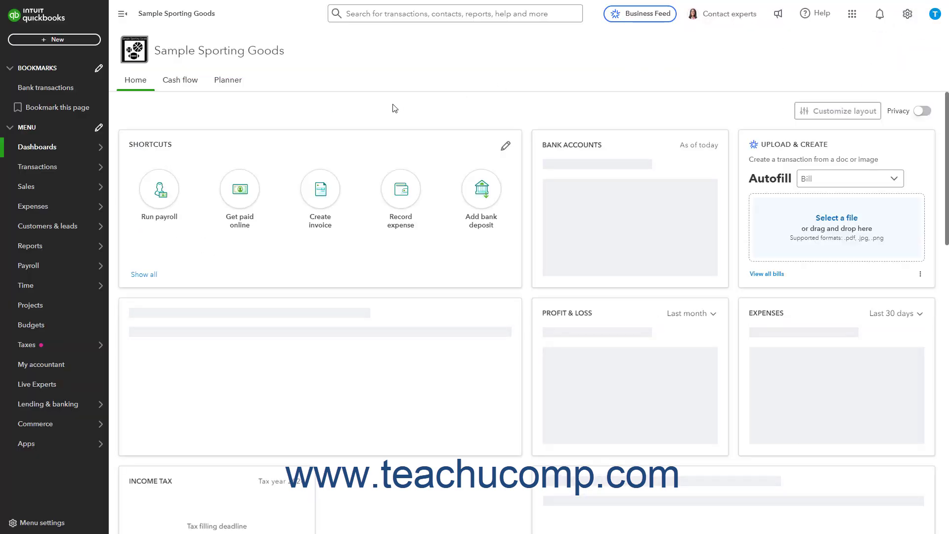
mouse_move(64, 290)
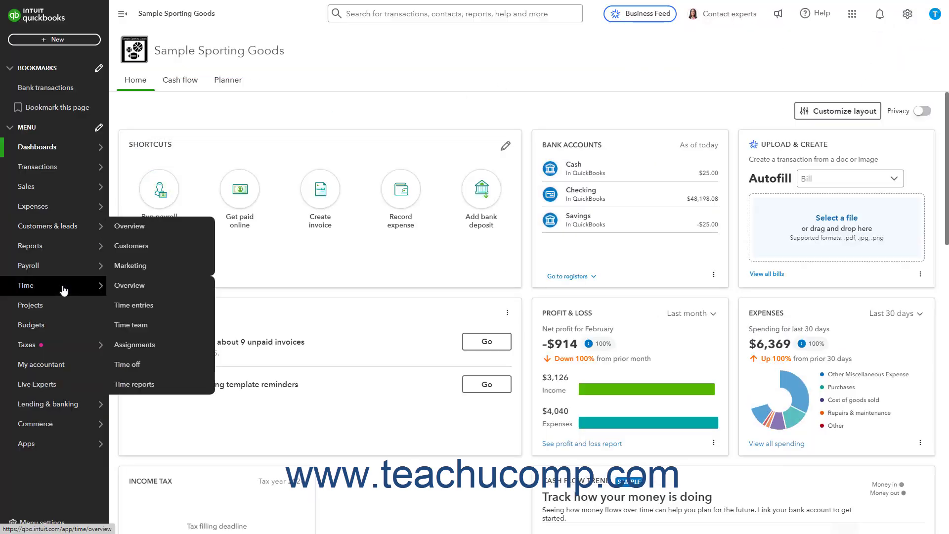
click(136, 310)
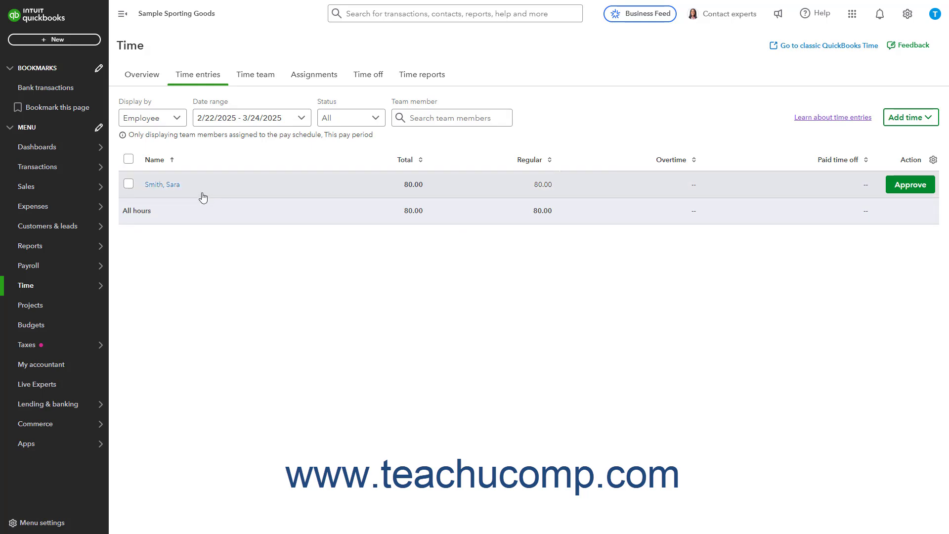
- Review the available date range and status filter options for the time entries without changing them
click(303, 120)
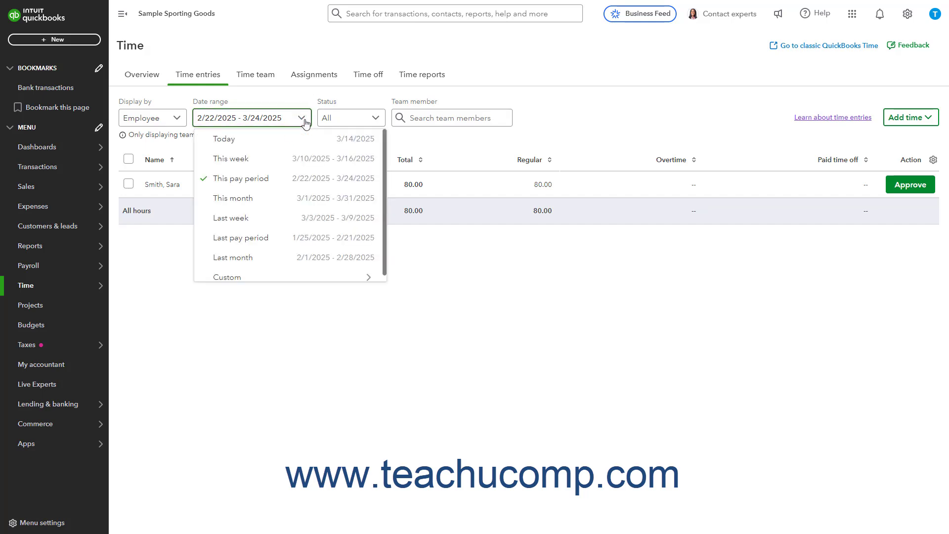
click(305, 121)
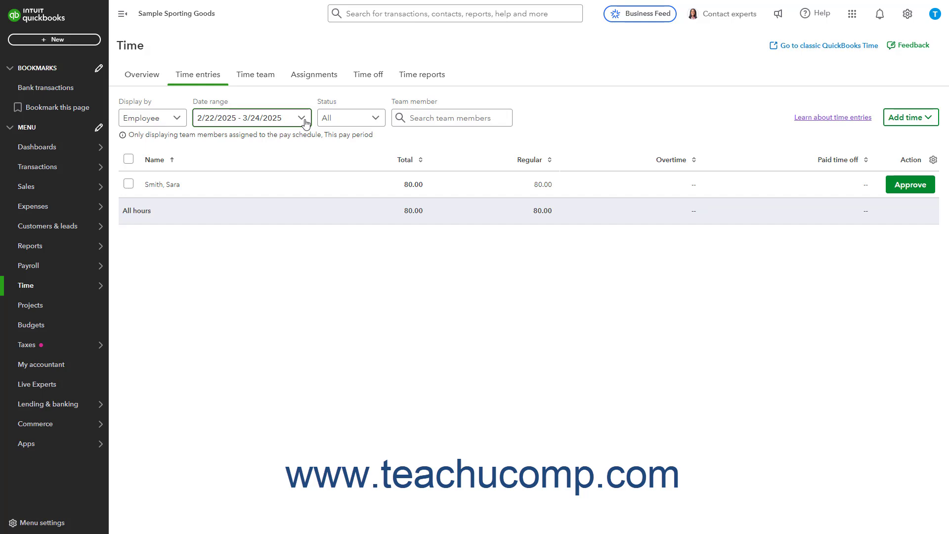
click(367, 119)
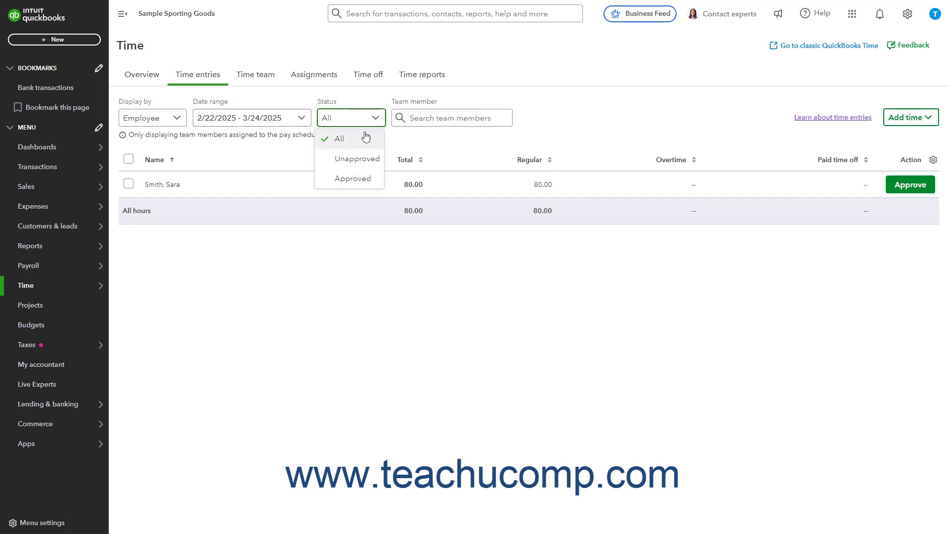
click(374, 118)
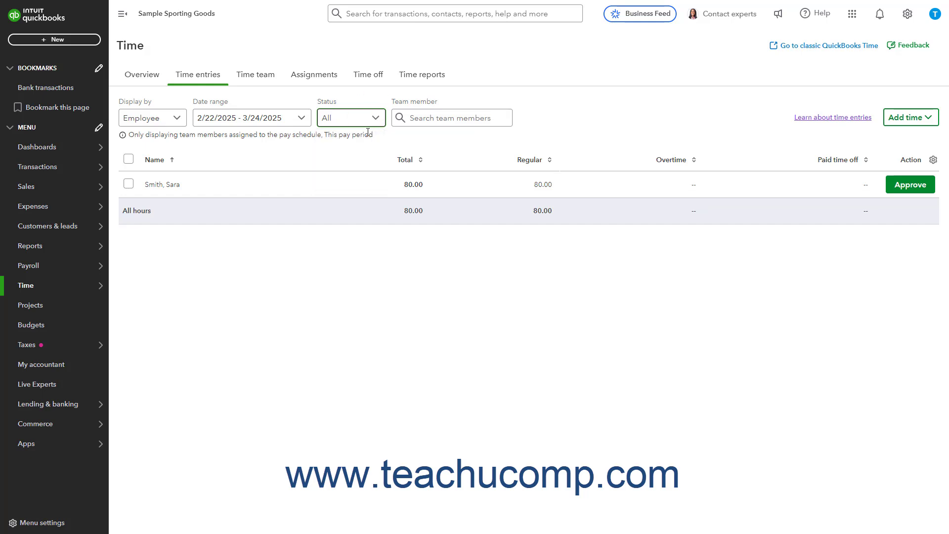
- Change the customer on the employee's March 14, 2025 time entry to EL Sports Complex, save it and return to the team member list
click(324, 192)
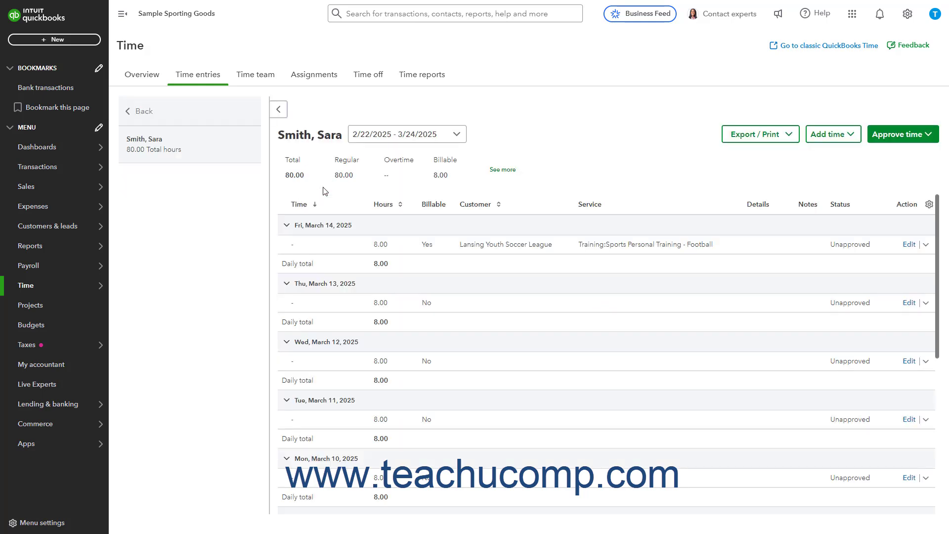
click(909, 245)
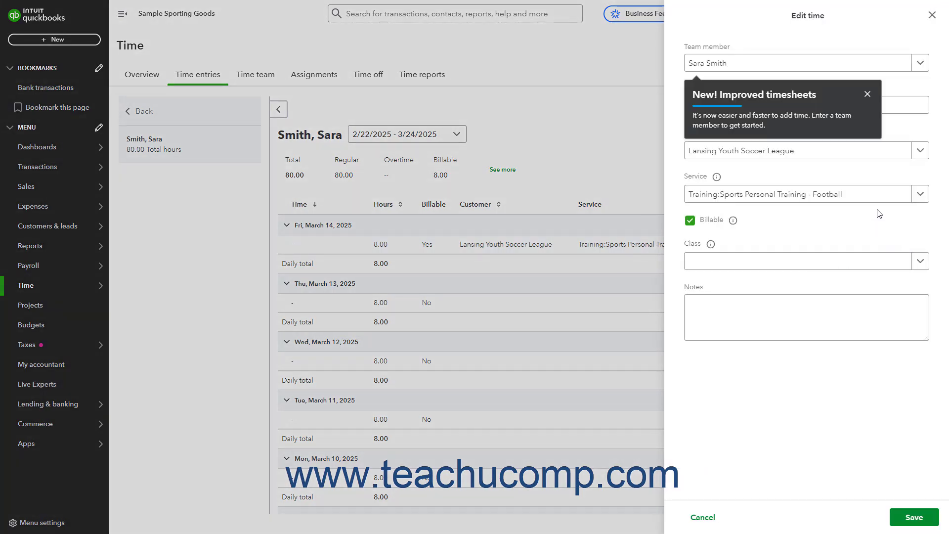
click(867, 94)
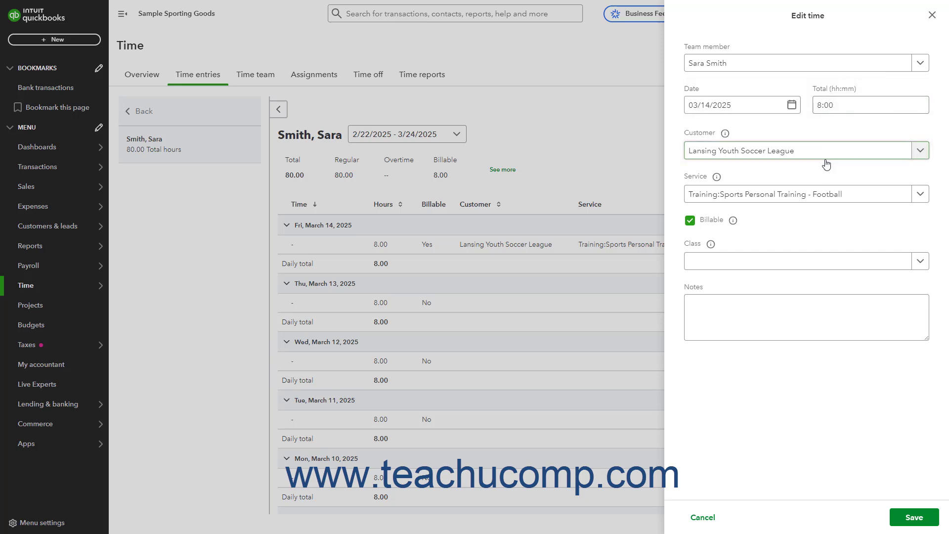
click(825, 152)
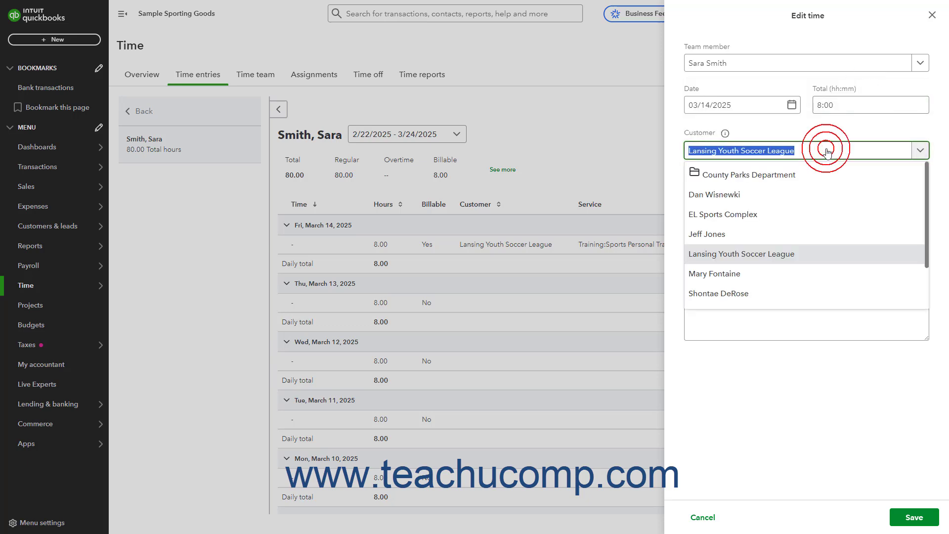
click(748, 222)
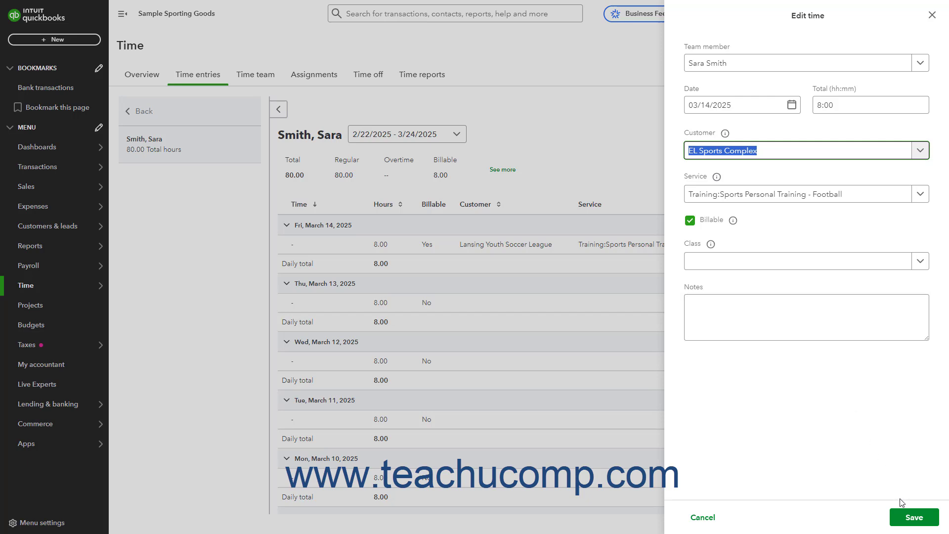
click(906, 519)
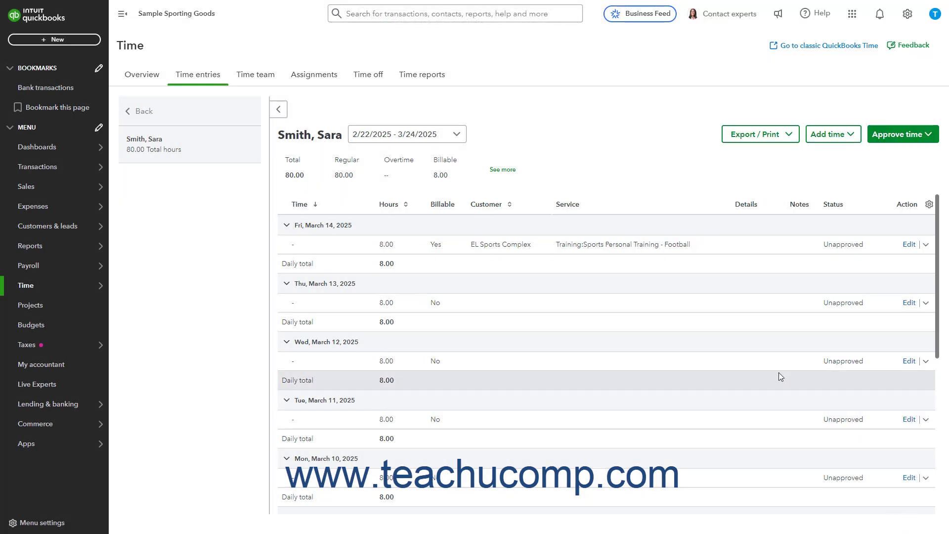
click(144, 112)
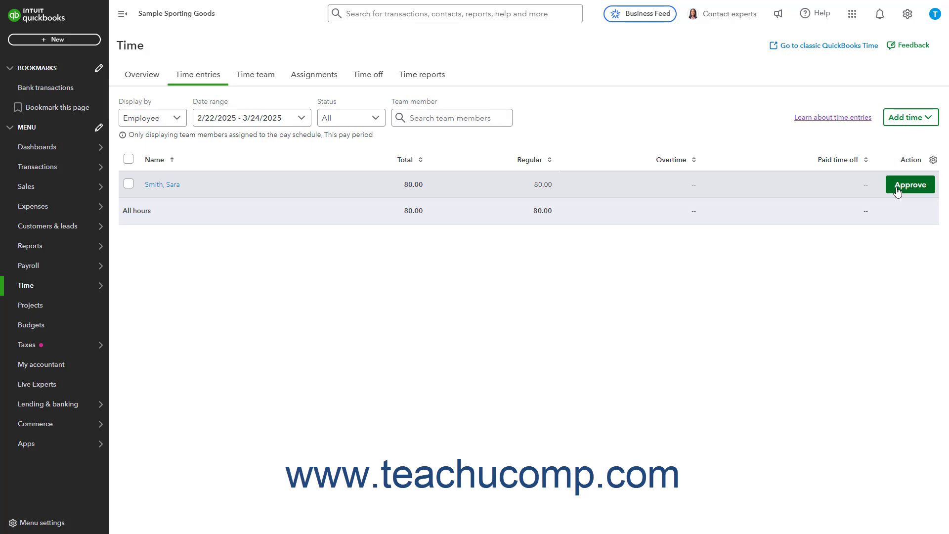
- Switch to QuickBooks Time and run the Approvals report for the Every month pay schedule, 02/22 - 03/24, 2025, continuing within QuickBooks Time
click(267, 5)
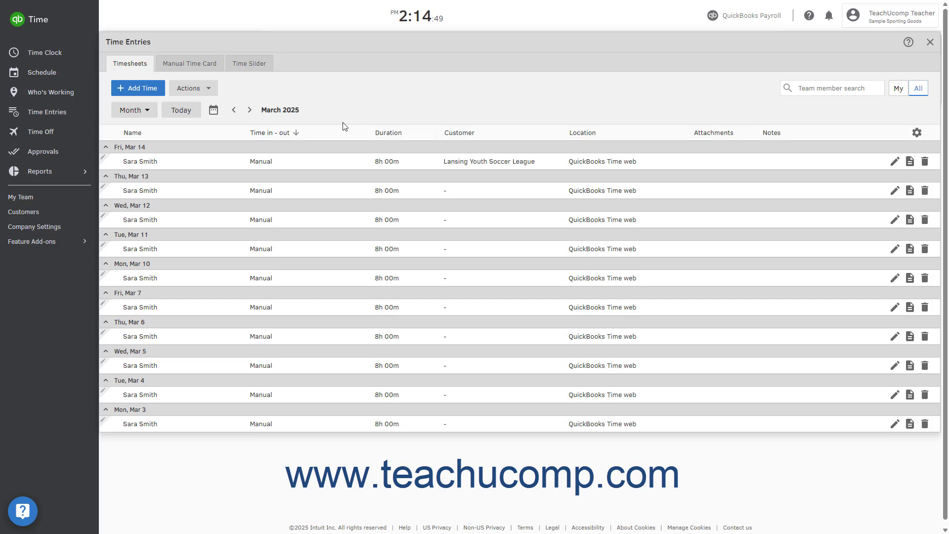
click(75, 153)
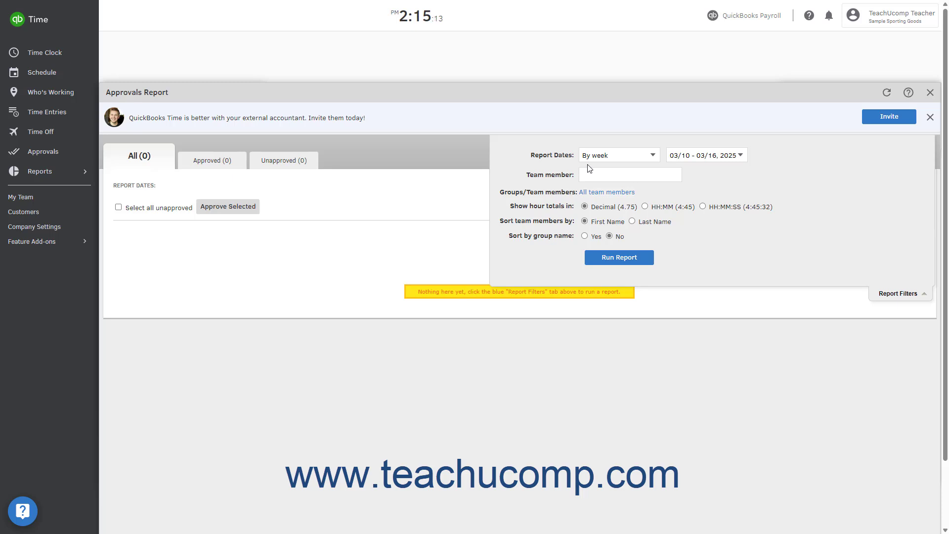
click(729, 160)
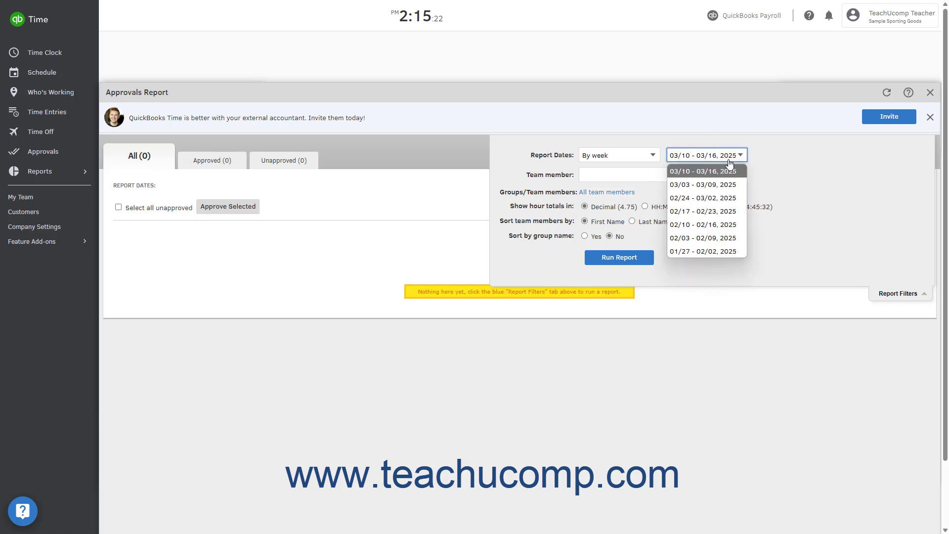
click(720, 185)
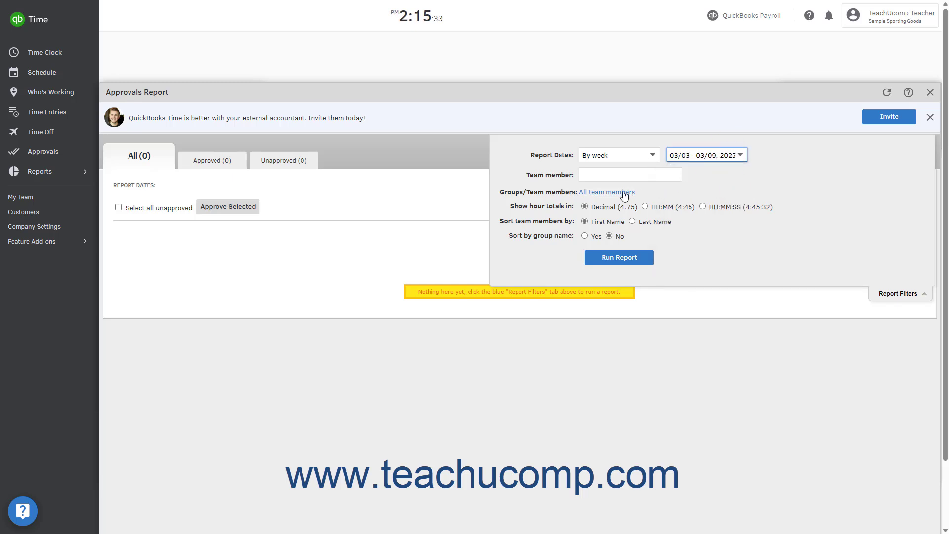
click(650, 156)
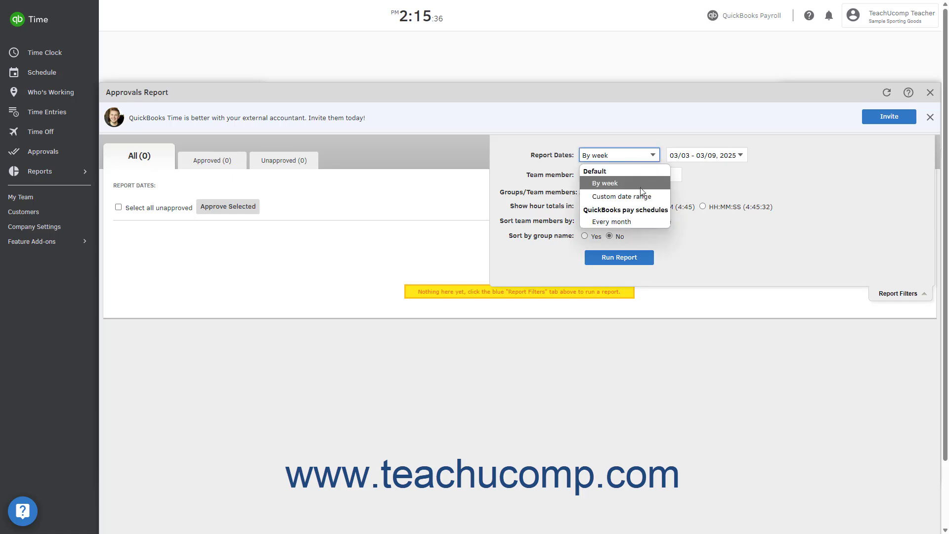
click(632, 221)
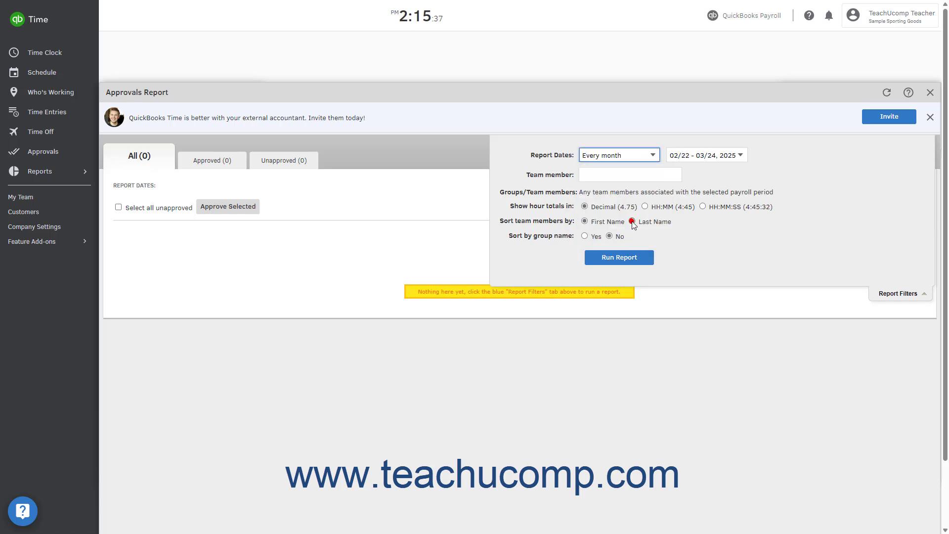
click(625, 193)
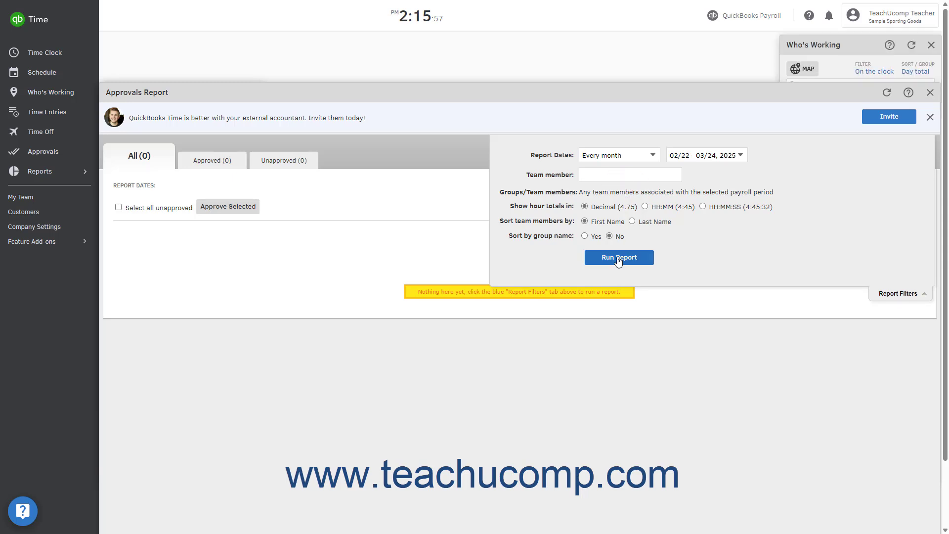
click(618, 259)
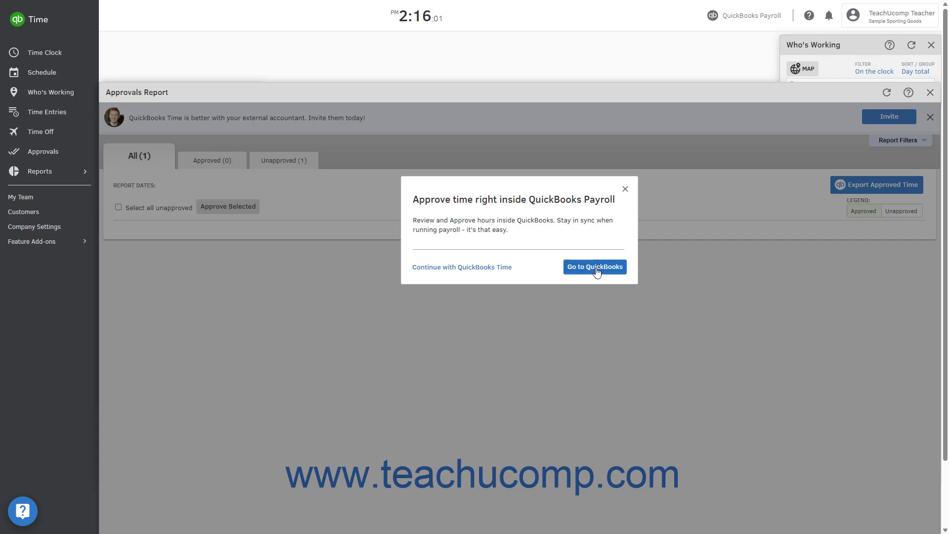
click(501, 267)
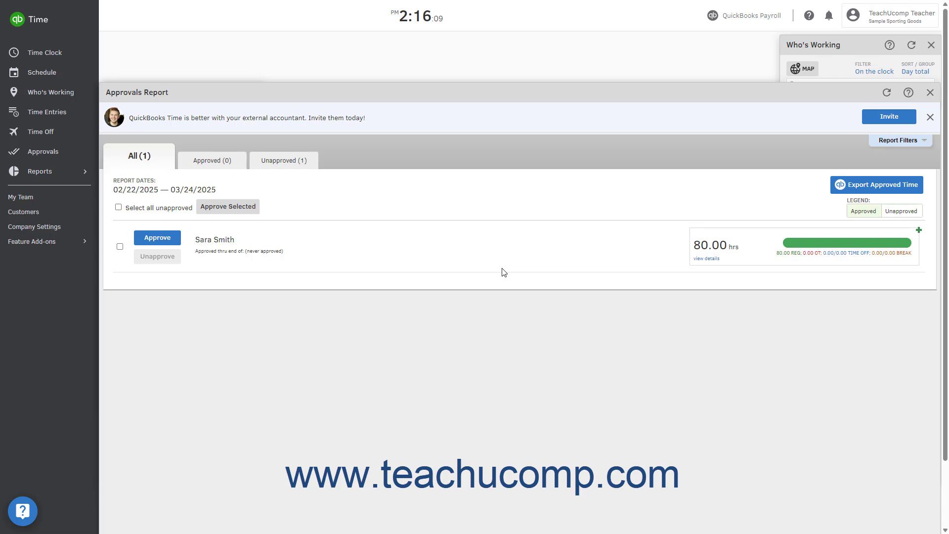
- Review the team member's report details and approve all unapproved time, including days that are not over yet
click(702, 260)
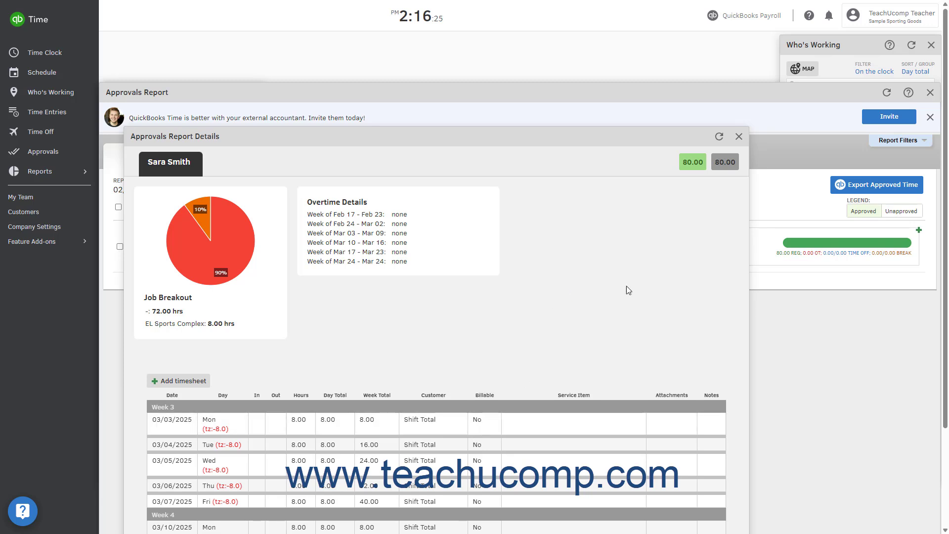
click(739, 136)
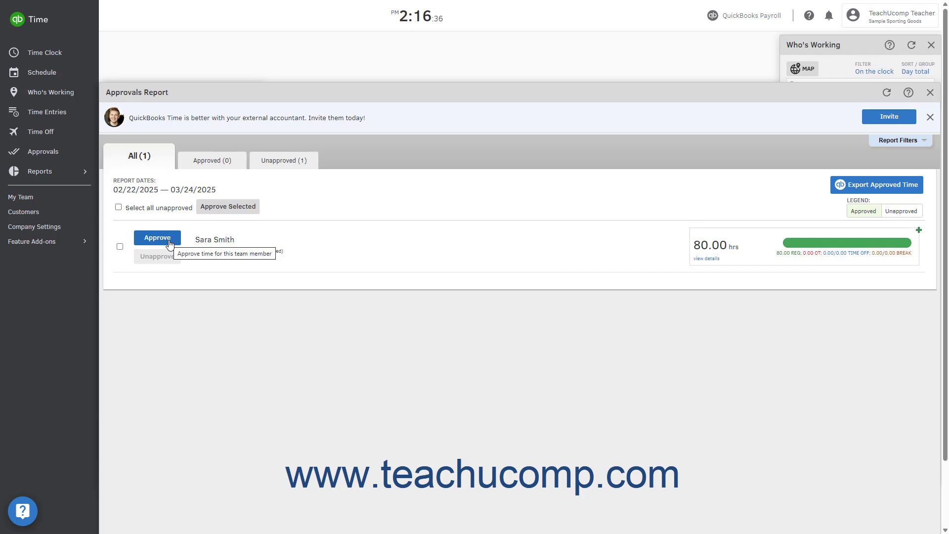
click(120, 248)
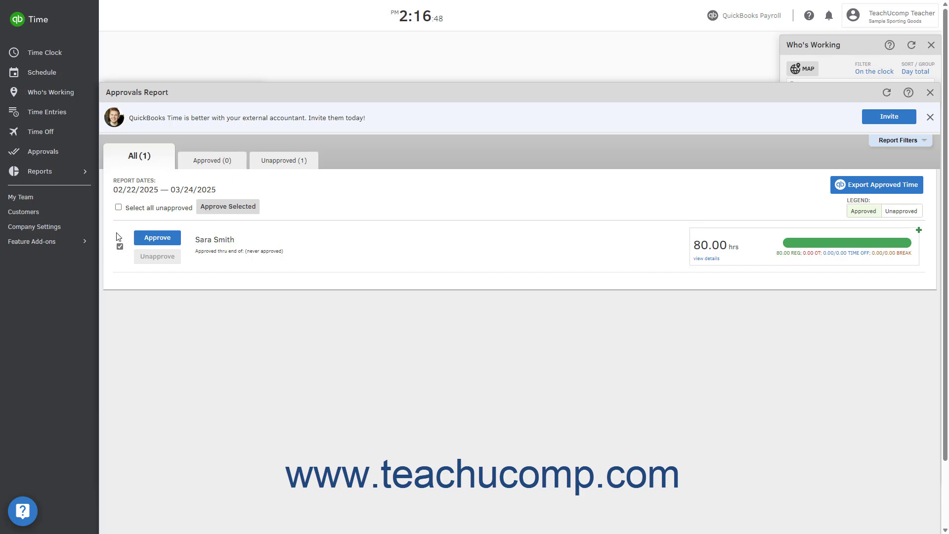
click(118, 207)
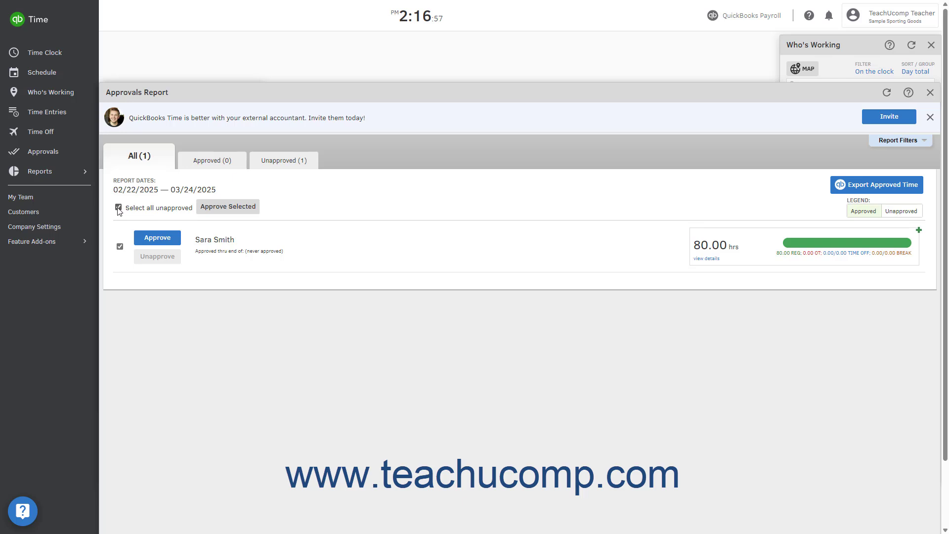
click(223, 210)
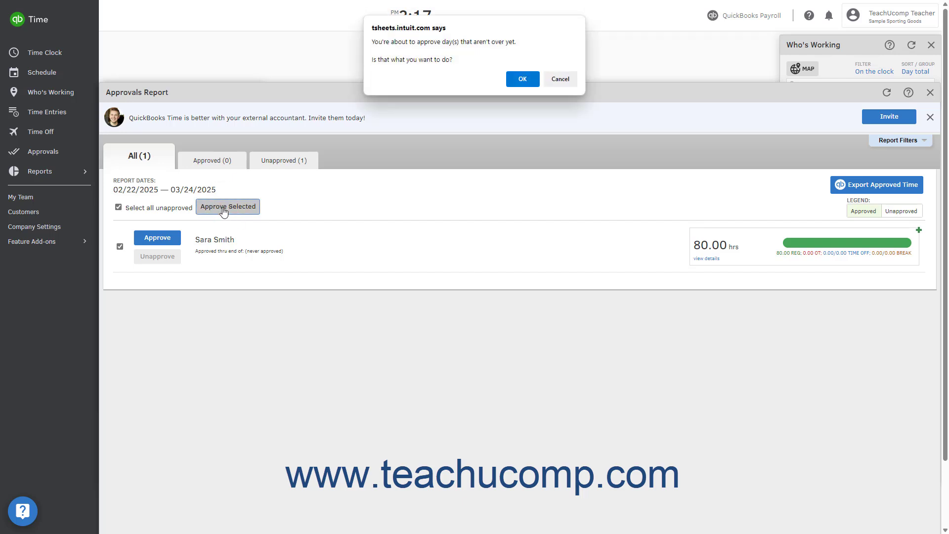
click(523, 80)
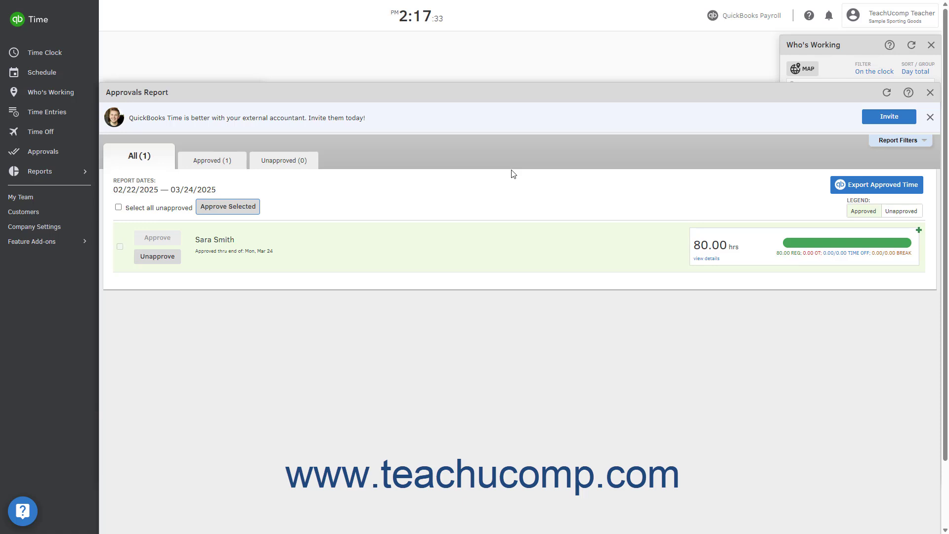
- Export all approved hours for the pay period from QuickBooks Time to QuickBooks
click(758, 21)
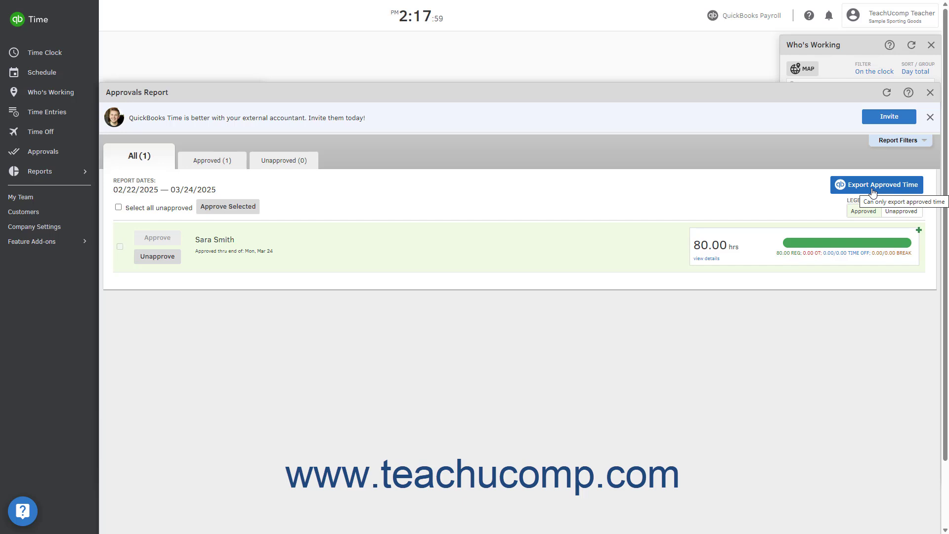
click(872, 191)
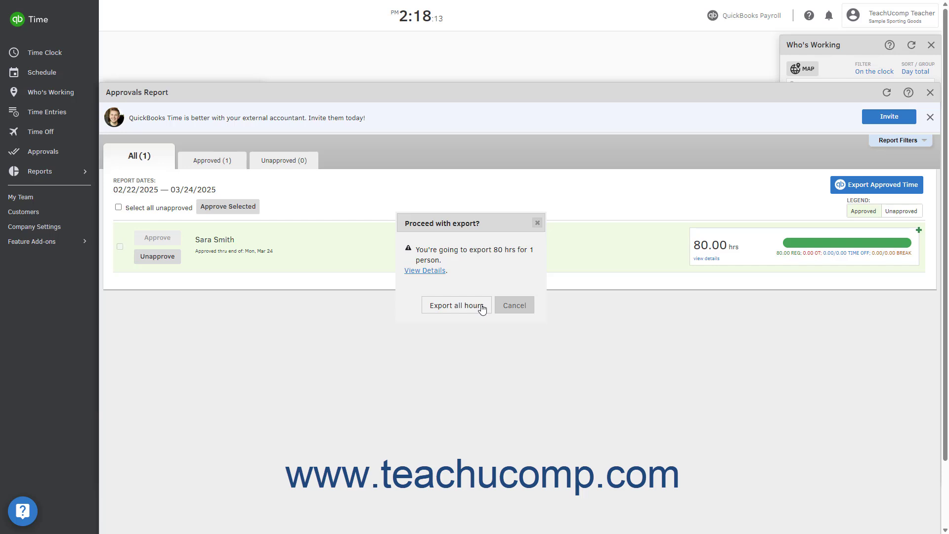
click(462, 305)
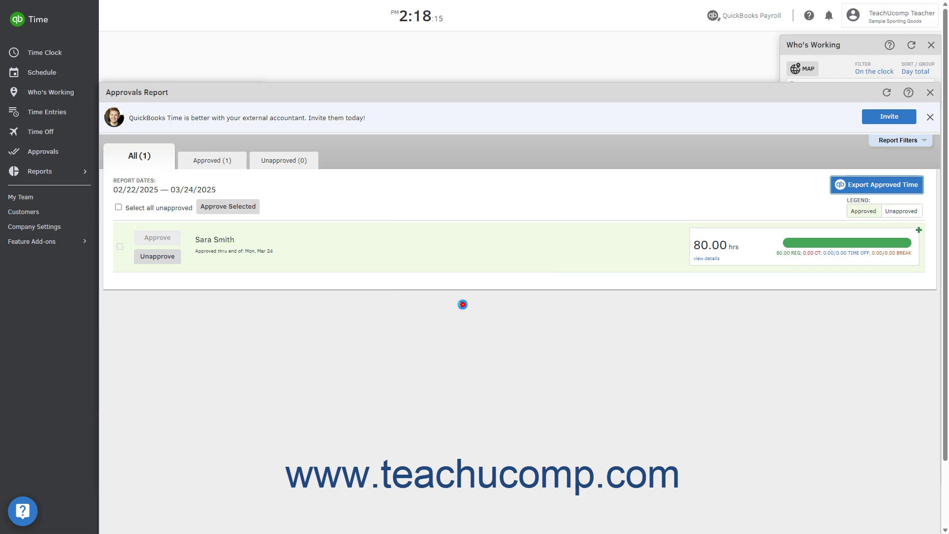